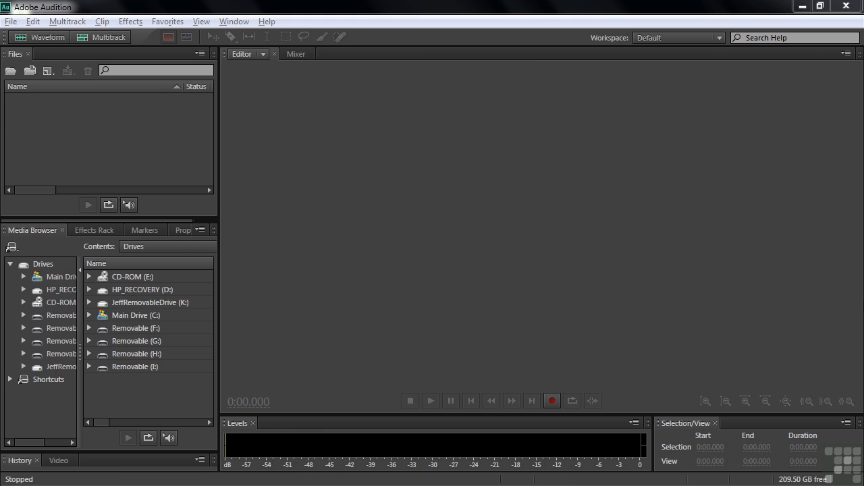
Check the Microphone FP input level in Windows sound settings, closing without changes
left_click(827, 300)
mouse_move(824, 481)
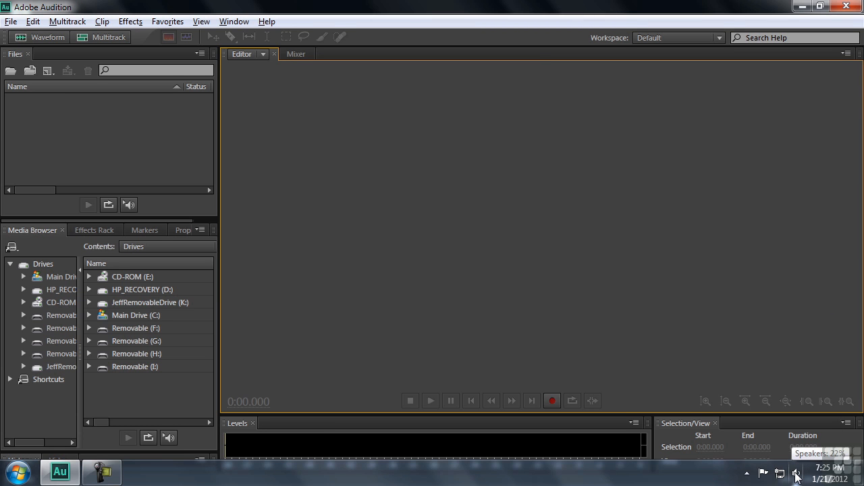
right_click(797, 477)
left_click(790, 427)
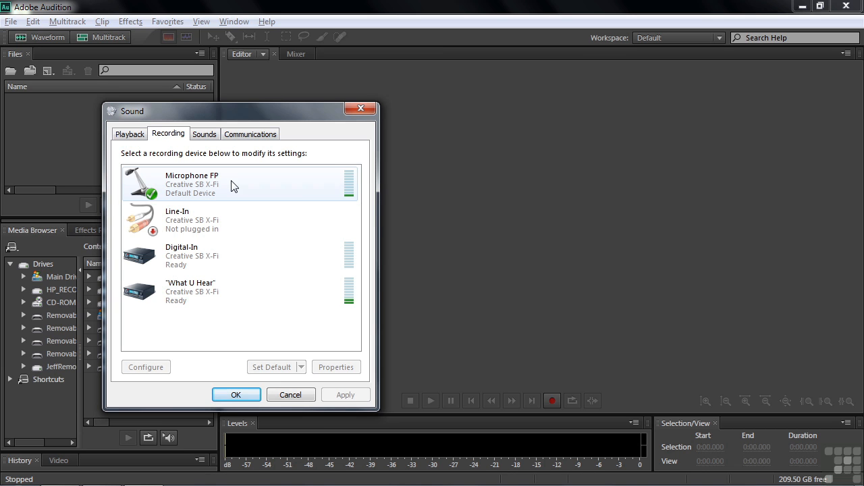
double_click(210, 186)
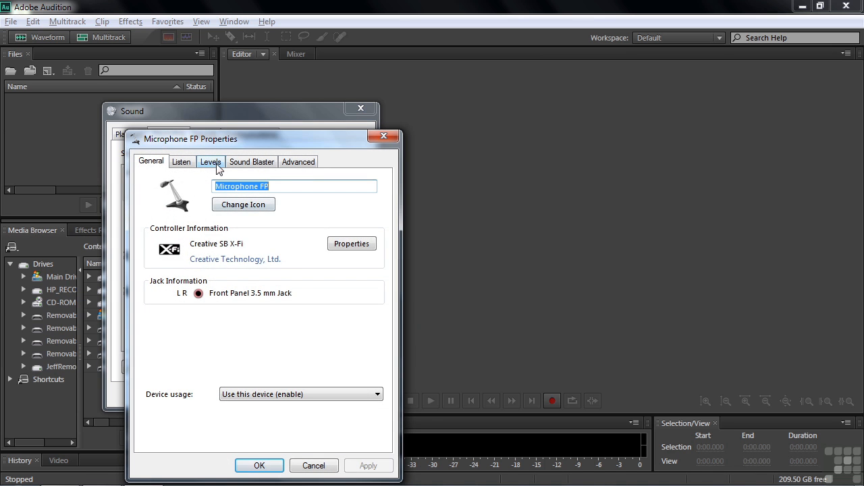
left_click(210, 162)
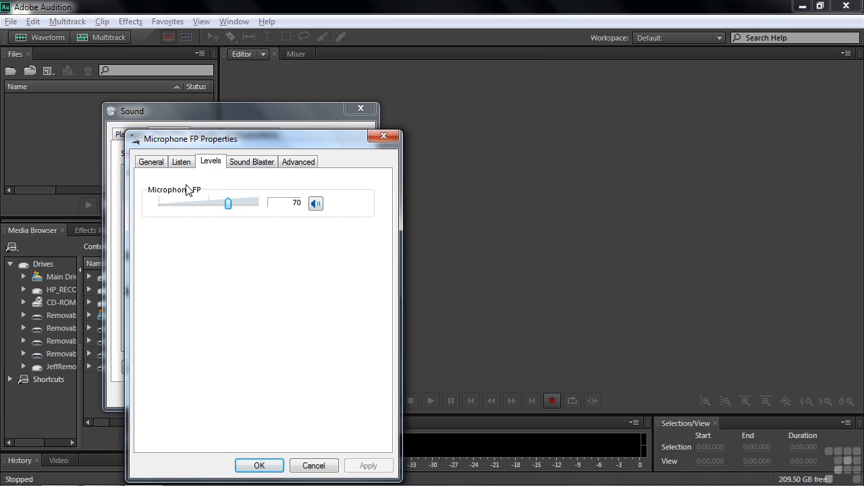
left_click(313, 466)
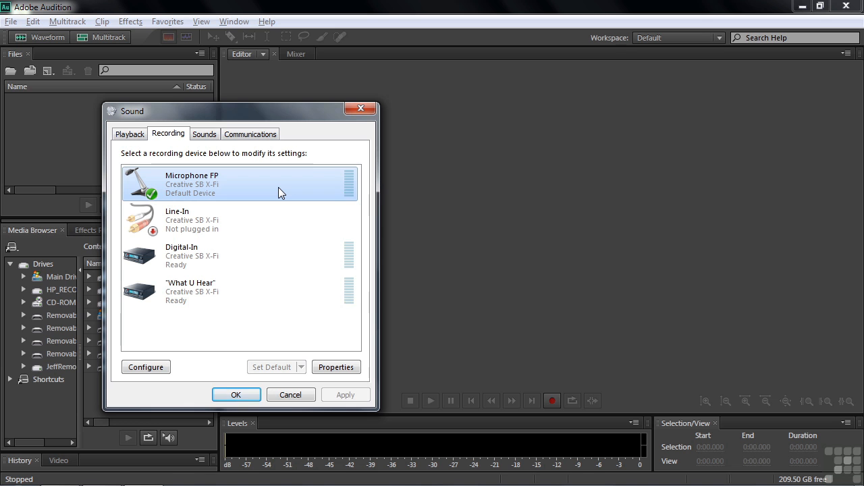
left_click(298, 396)
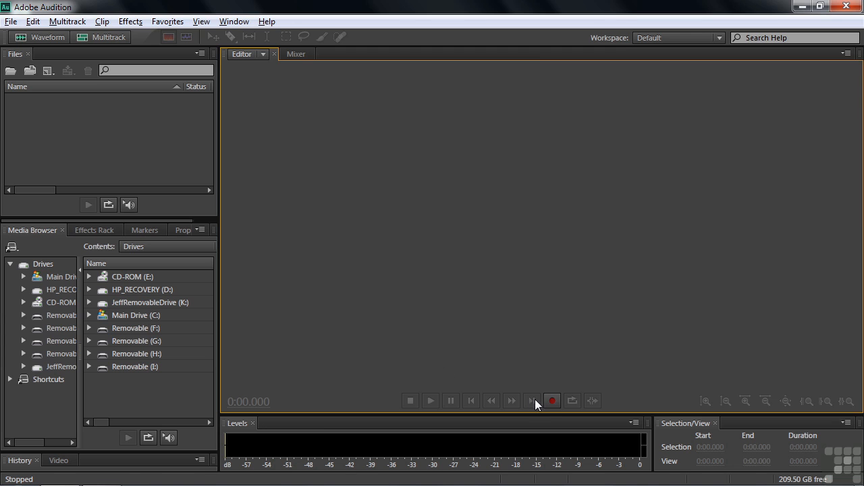
After two dismissed prompts, use File > New > Audio File for 48000 Hz mono 32-bit float
left_click(552, 401)
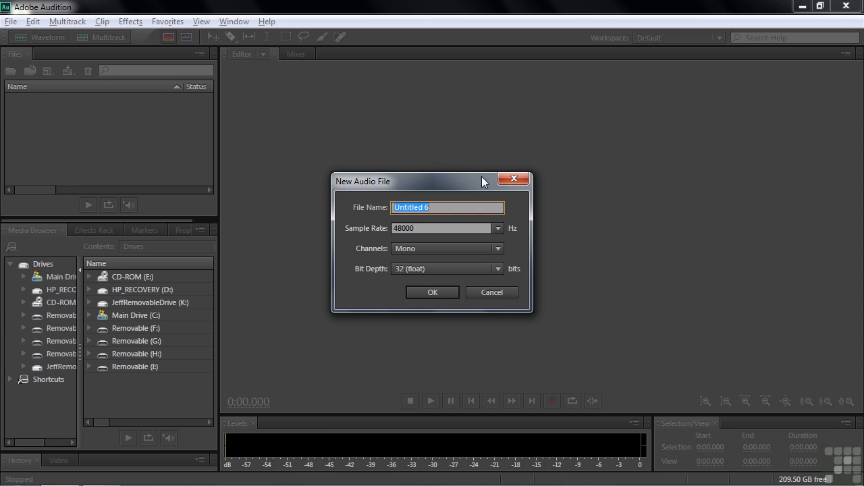
left_click(495, 292)
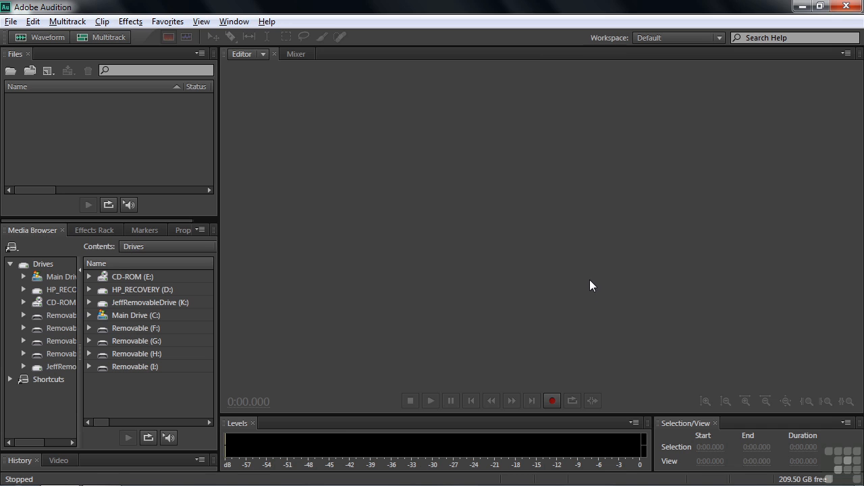
left_click(35, 36)
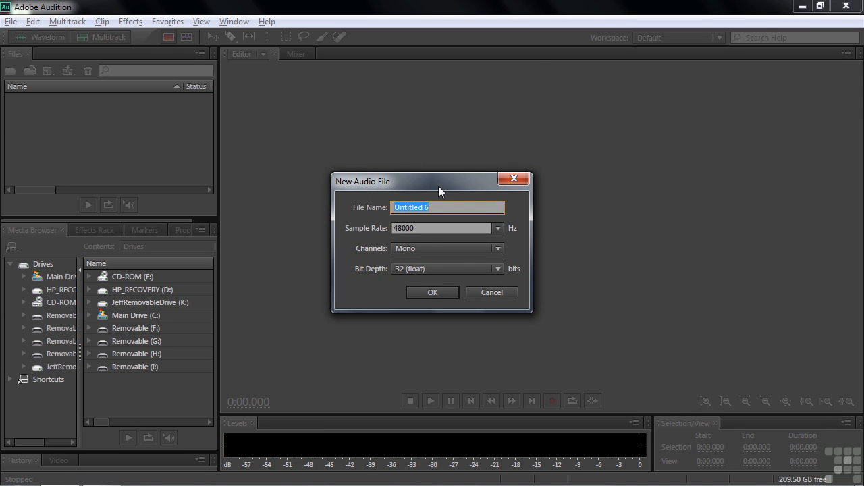
left_click(494, 291)
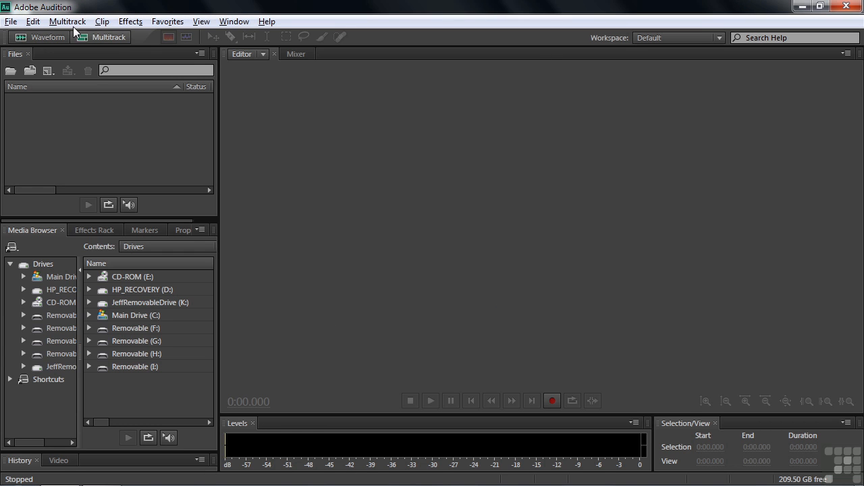
left_click(10, 21)
mouse_move(36, 40)
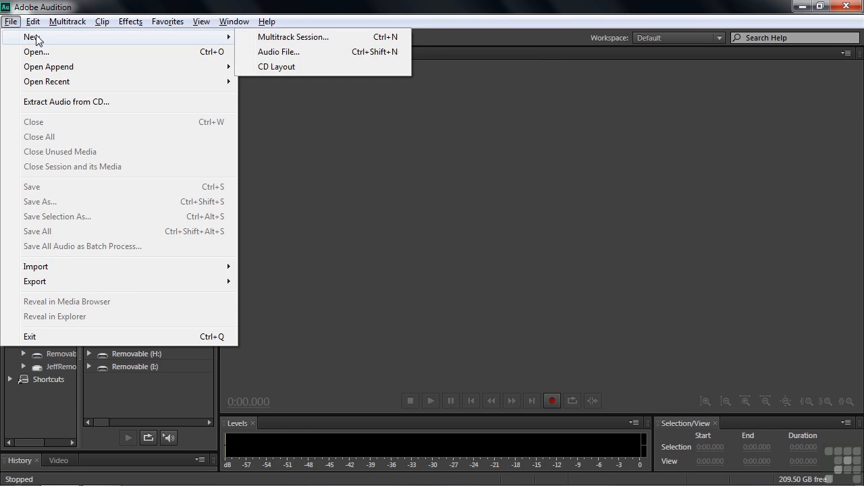
left_click(289, 53)
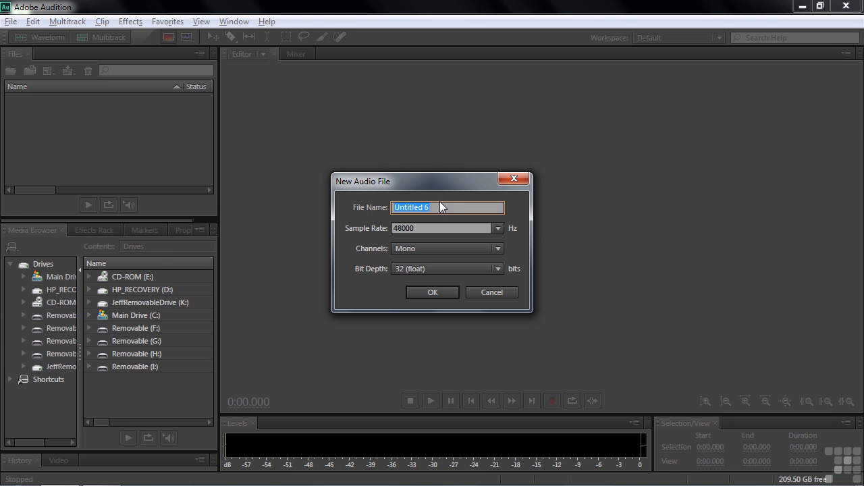
Name the file 'Audio test', keep Mono at 48000 Hz 32 (float), and confirm
type("Audio test")
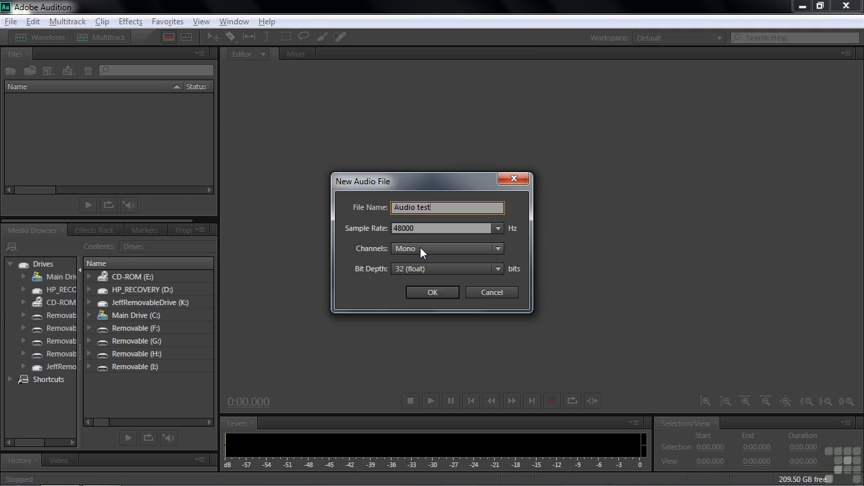
left_click(502, 252)
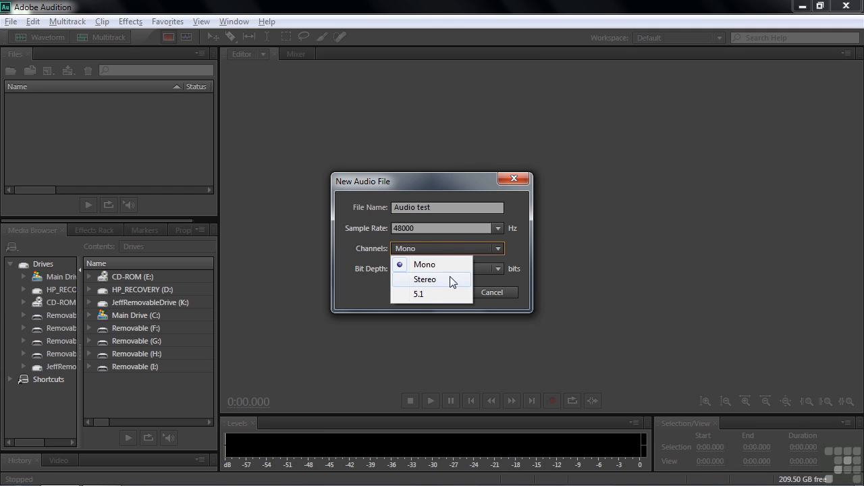
left_click(445, 264)
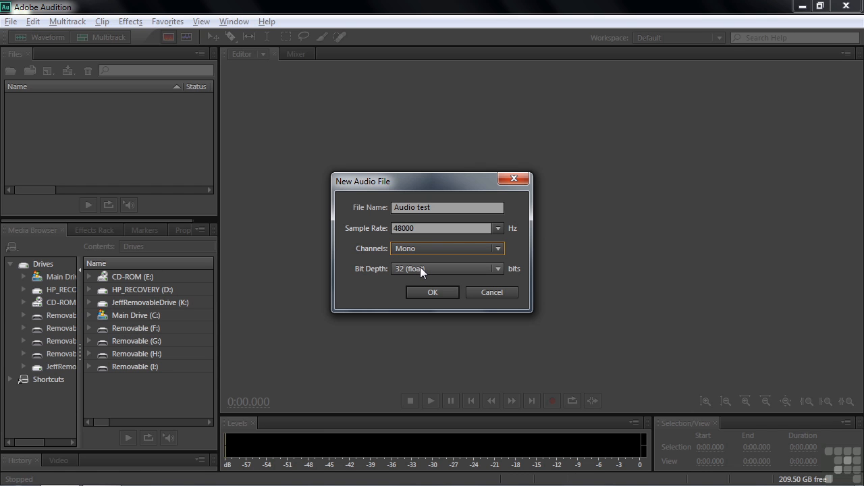
left_click(430, 293)
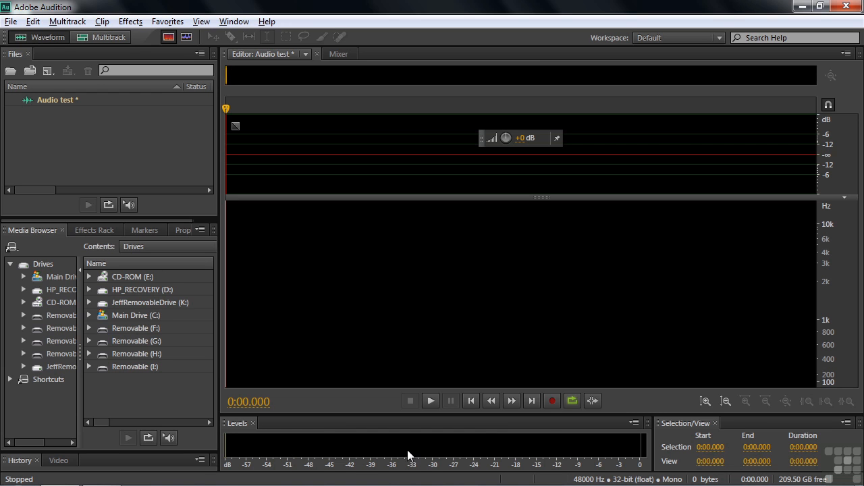
Record a 12.58-second voice take from the microphone into Audio test, then stop
left_click(552, 400)
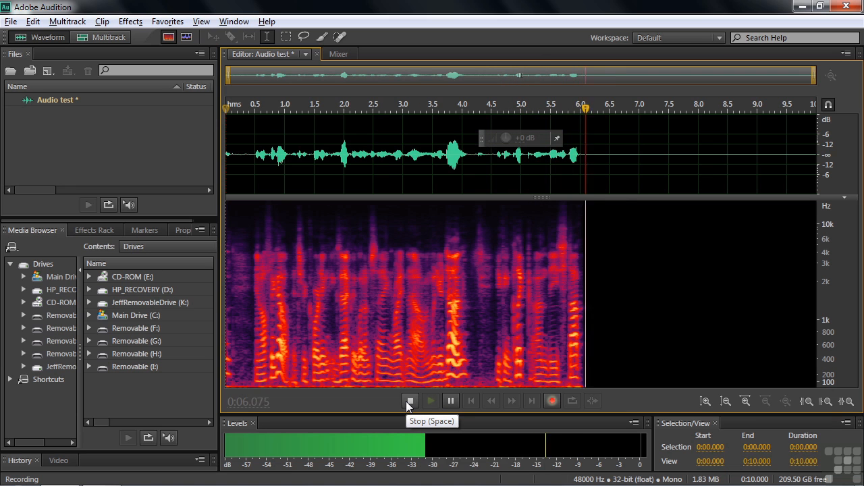
key("space")
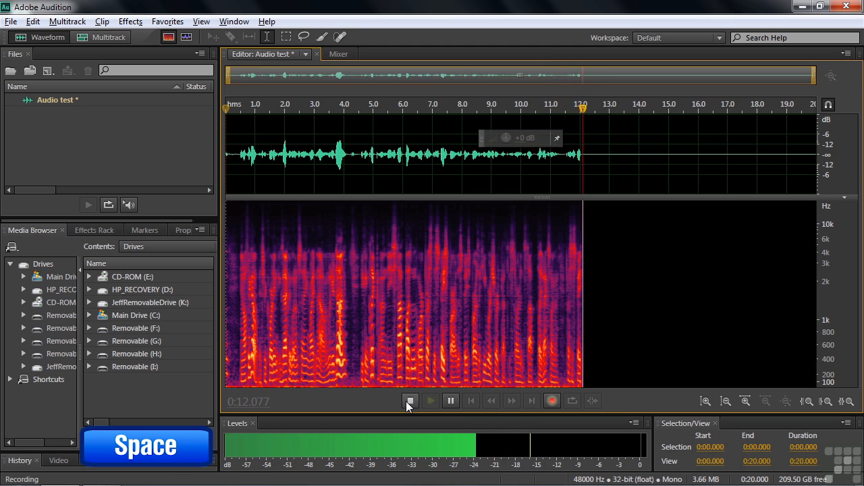
key("space")
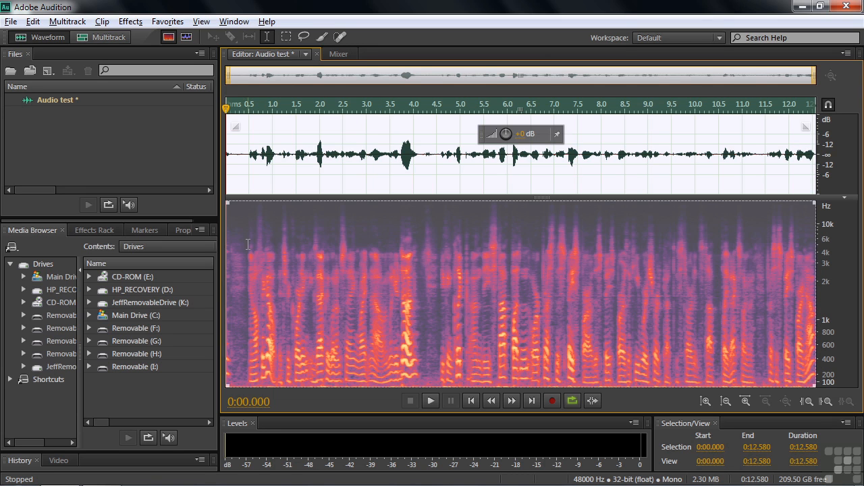
Enlarge the waveform view slightly and play from 1 second, stopping at 4.377 s
left_click(275, 268)
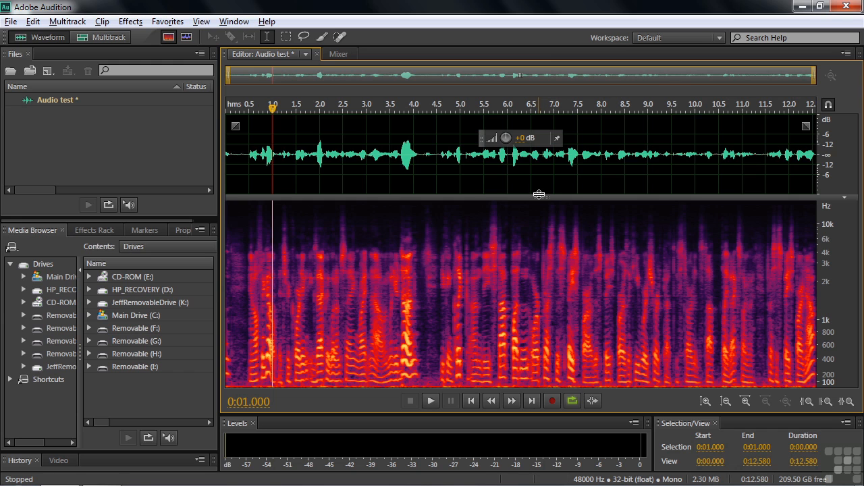
left_click_drag(541, 201, 517, 199)
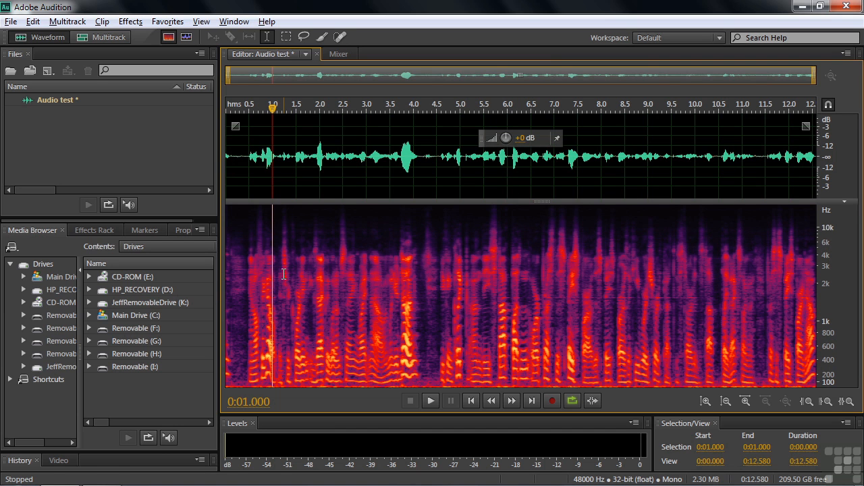
key("space")
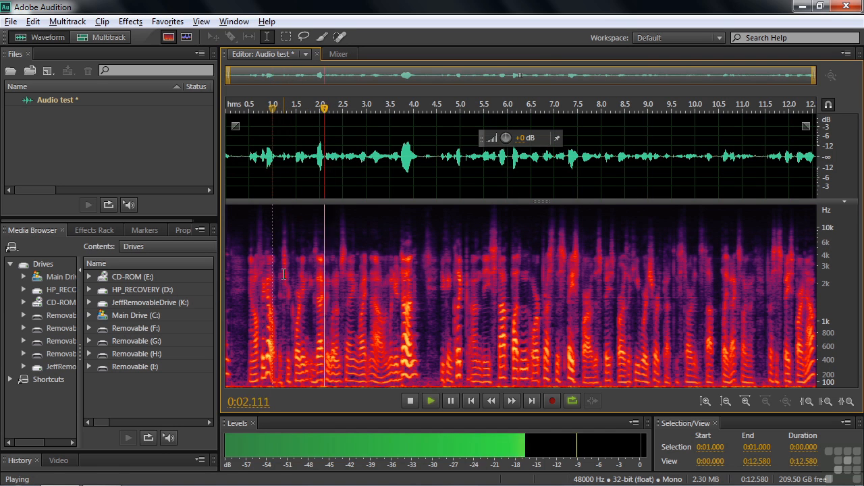
key("space")
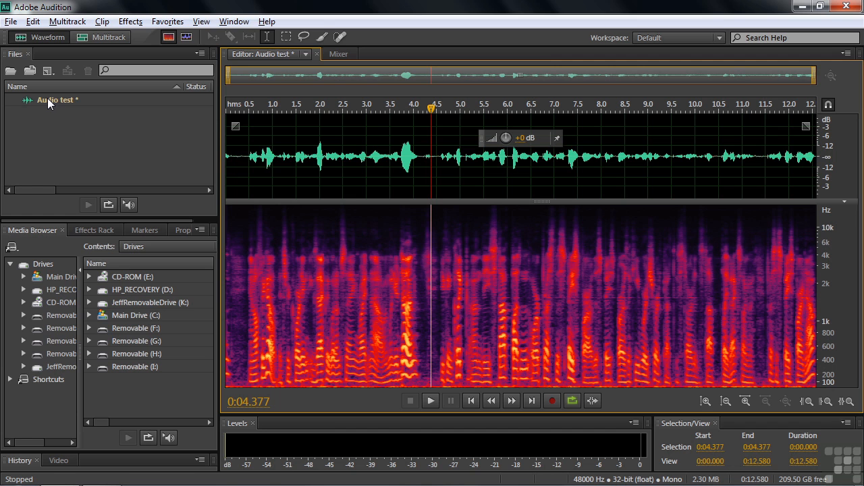
Save Audio test as Wave PCM 'Audio test.wav' in the My Audition exercise files folder
left_click(57, 100)
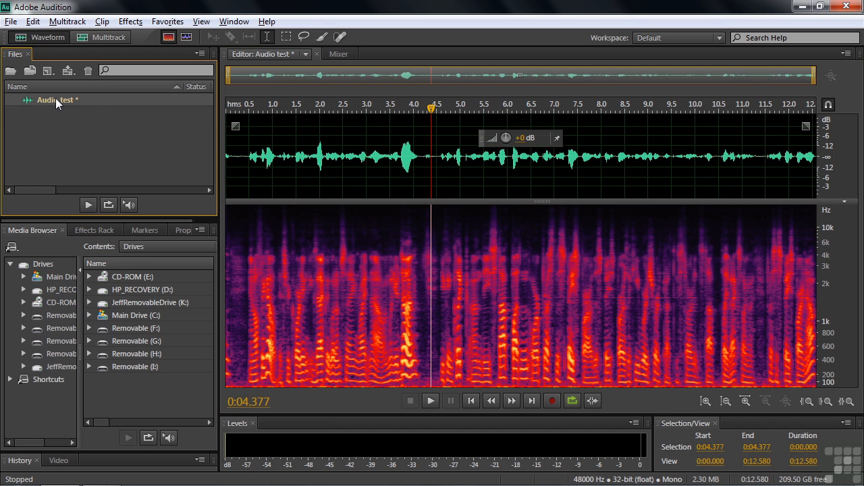
left_click(15, 24)
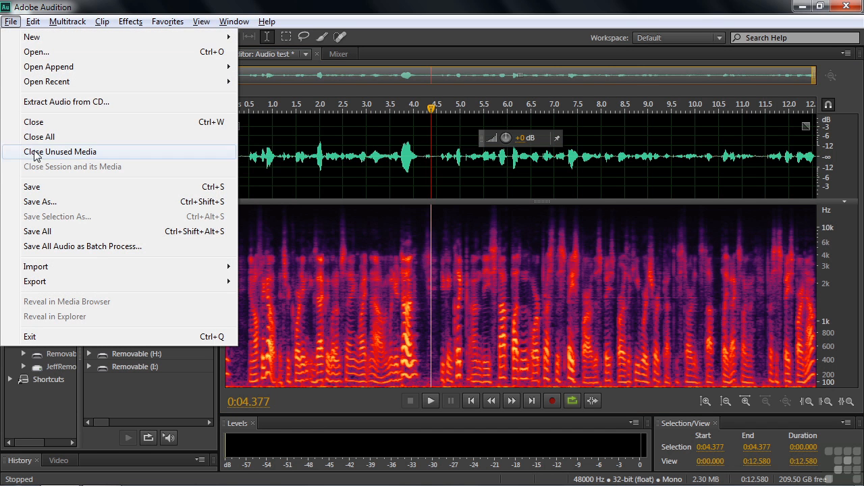
left_click(40, 186)
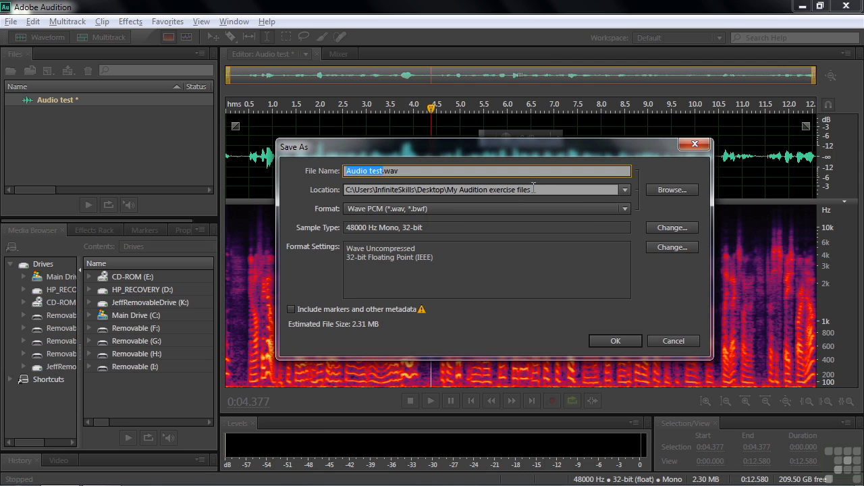
left_click(671, 189)
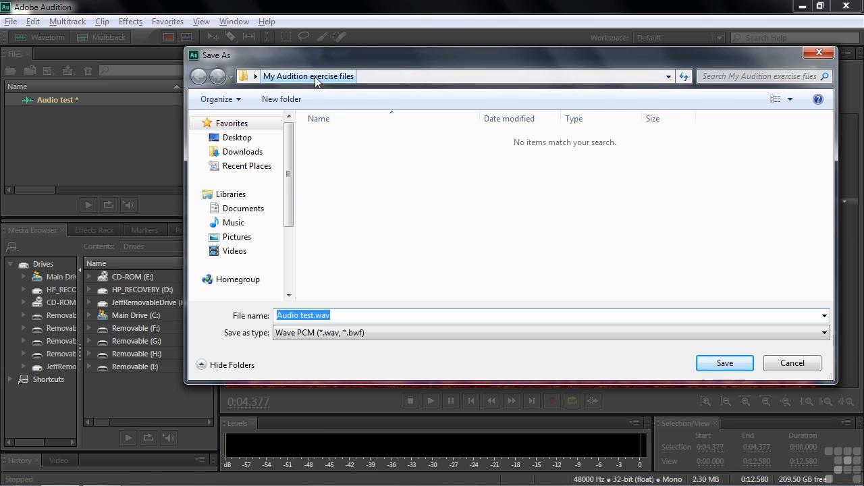
left_click(792, 363)
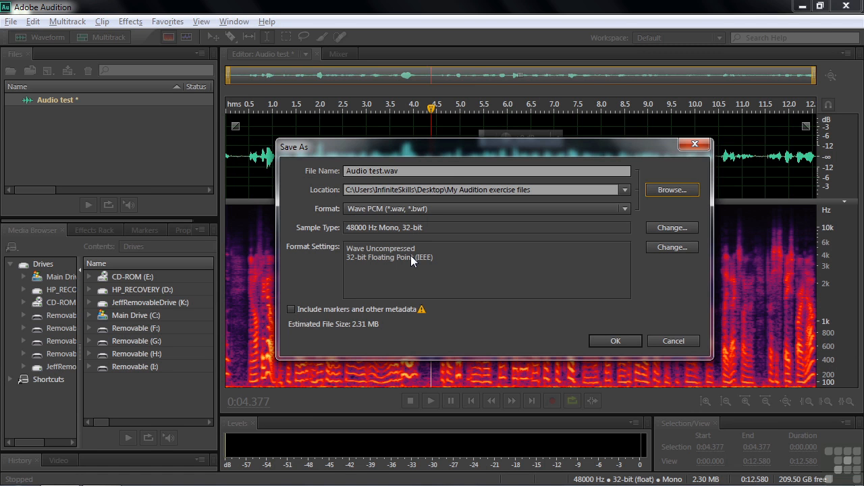
left_click(625, 208)
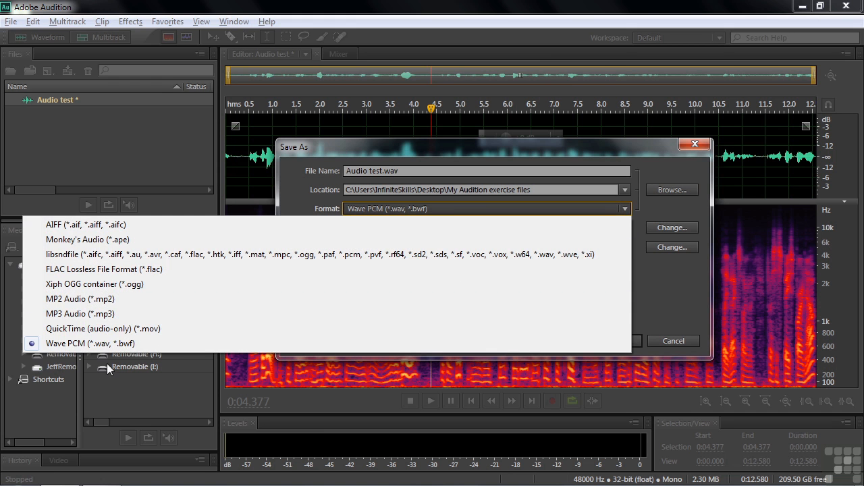
left_click(97, 346)
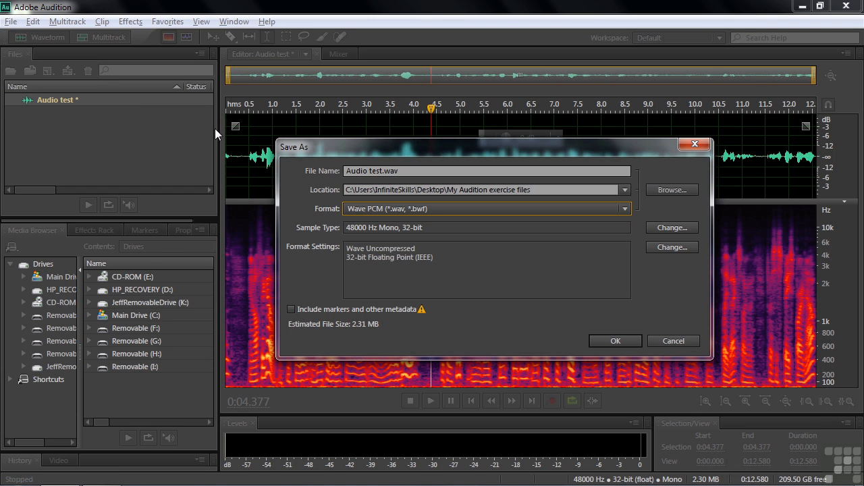
left_click(616, 341)
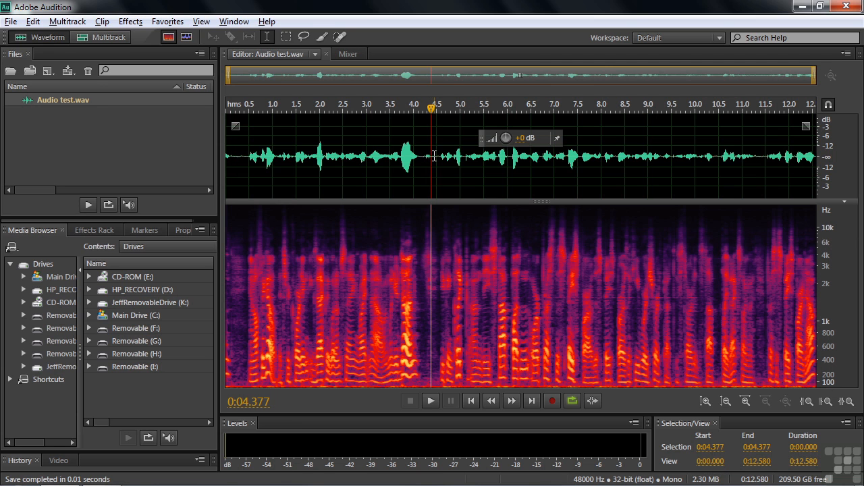
Record a new take from 4.377 s, then play it back from 4 s and 2.4 s
left_click(552, 401)
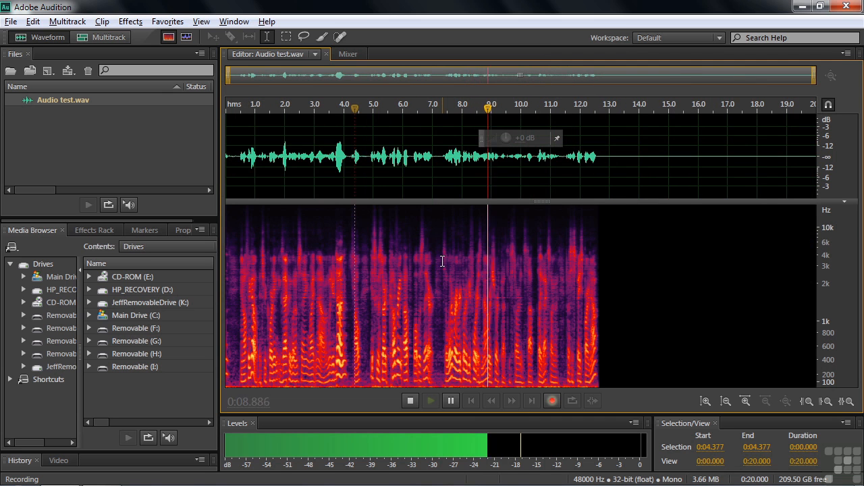
key("space")
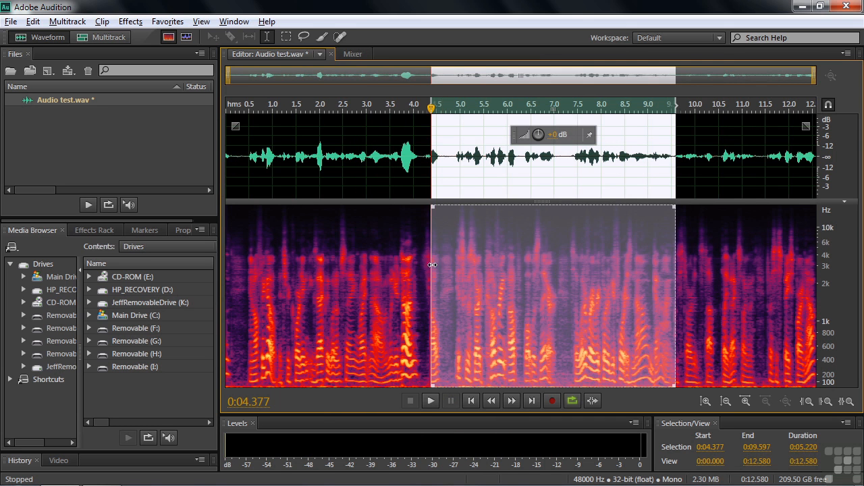
left_click(414, 263)
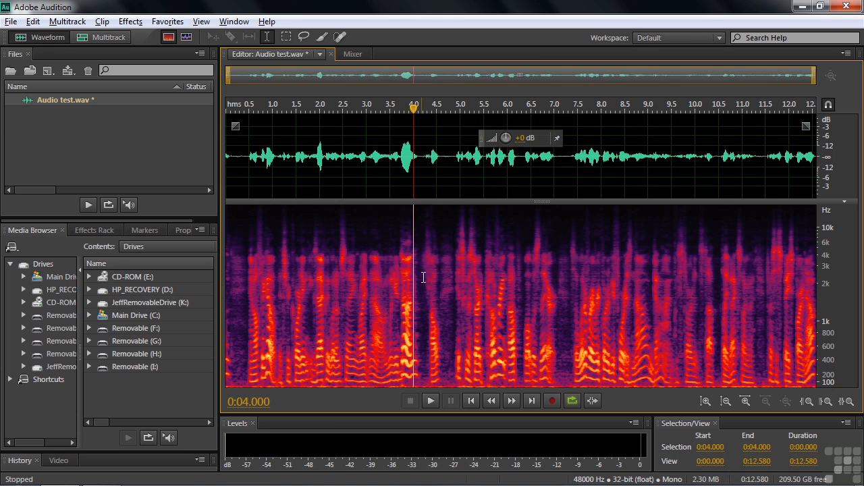
key("space")
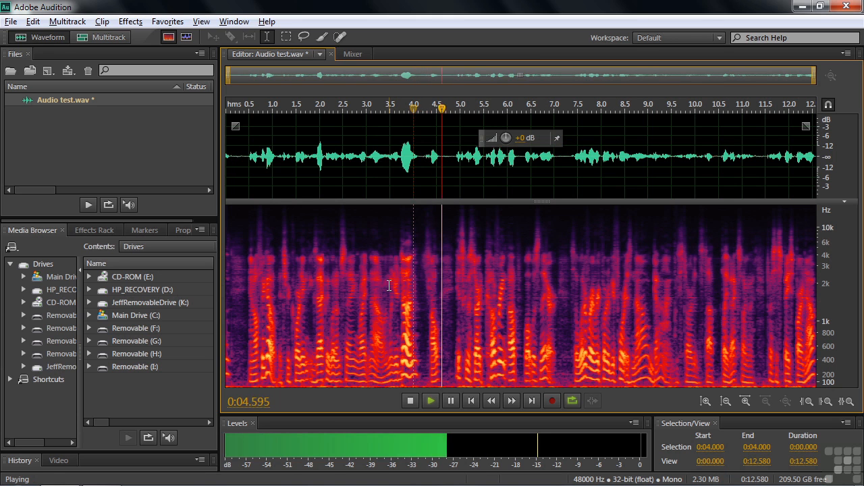
left_click(337, 285)
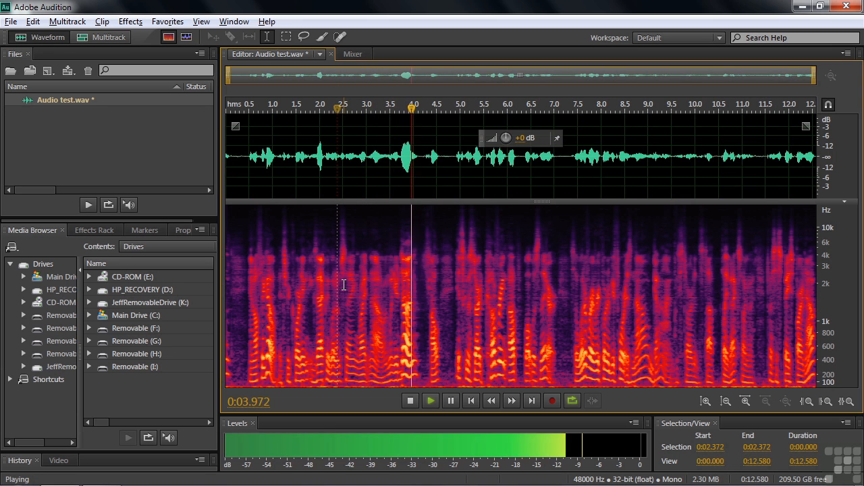
key("space")
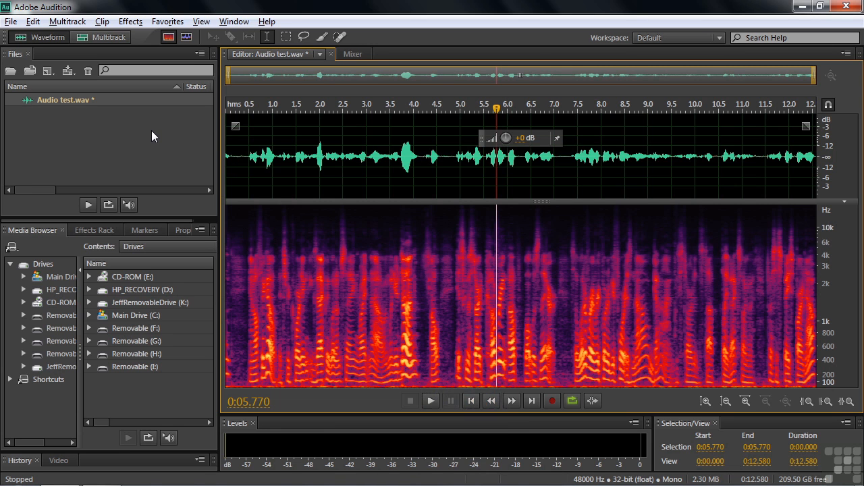
Undo the recorded take with Edit > Undo Record and reposition the playhead
left_click(32, 21)
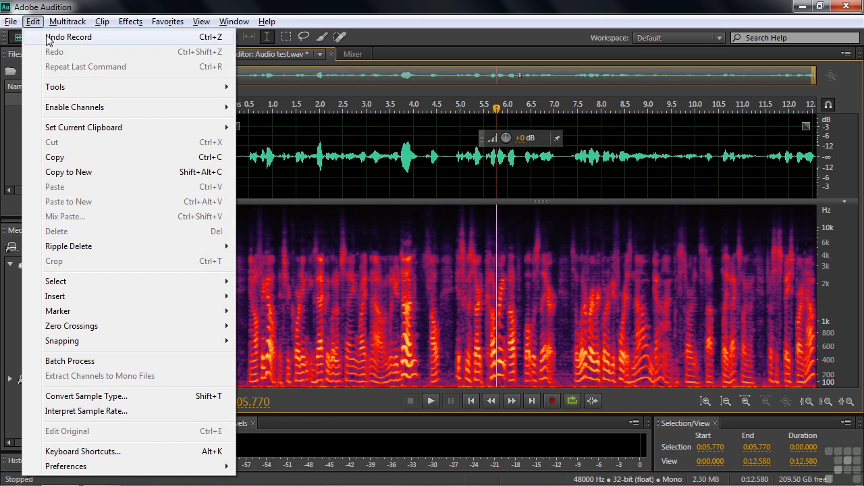
left_click(143, 38)
left_click(397, 284)
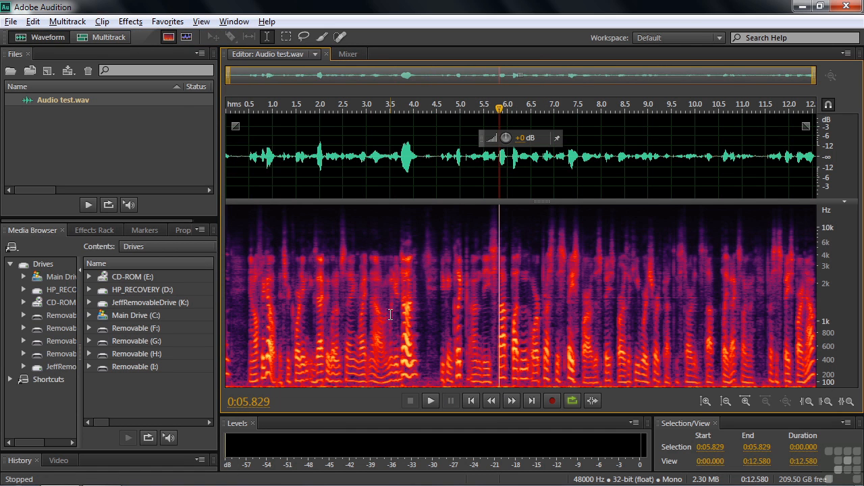